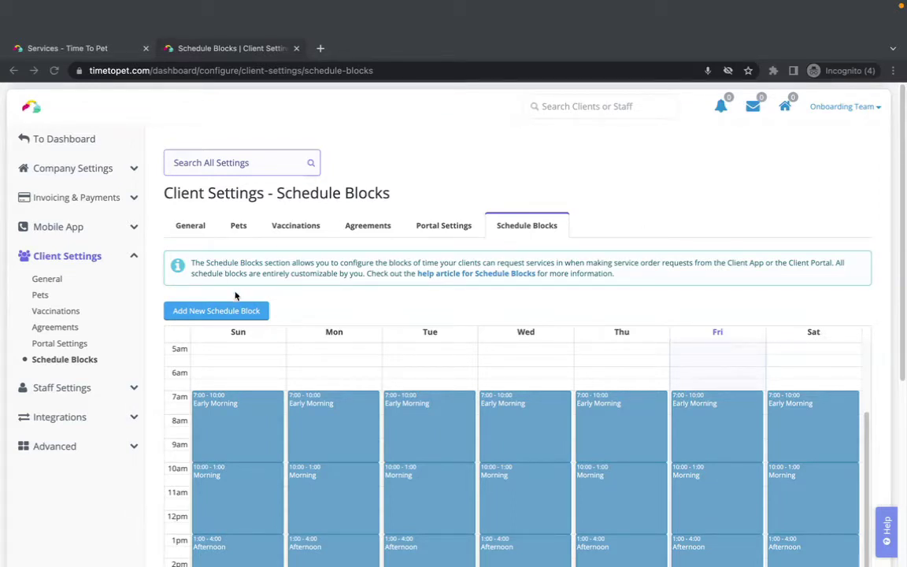
pyautogui.scroll(-3, 772, 236)
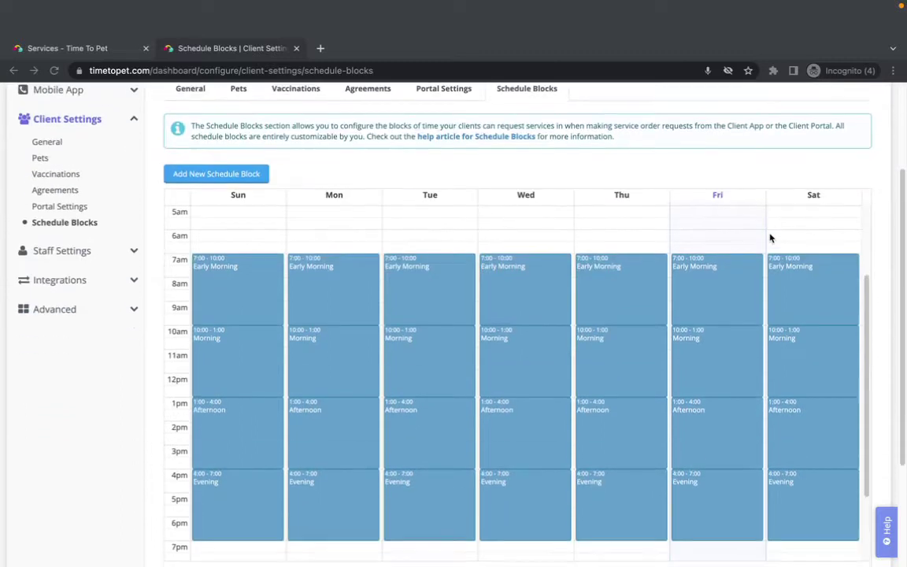
pyautogui.scroll(-2, 772, 236)
pyautogui.scroll(-3, 522, 404)
pyautogui.scroll(-2, 472, 417)
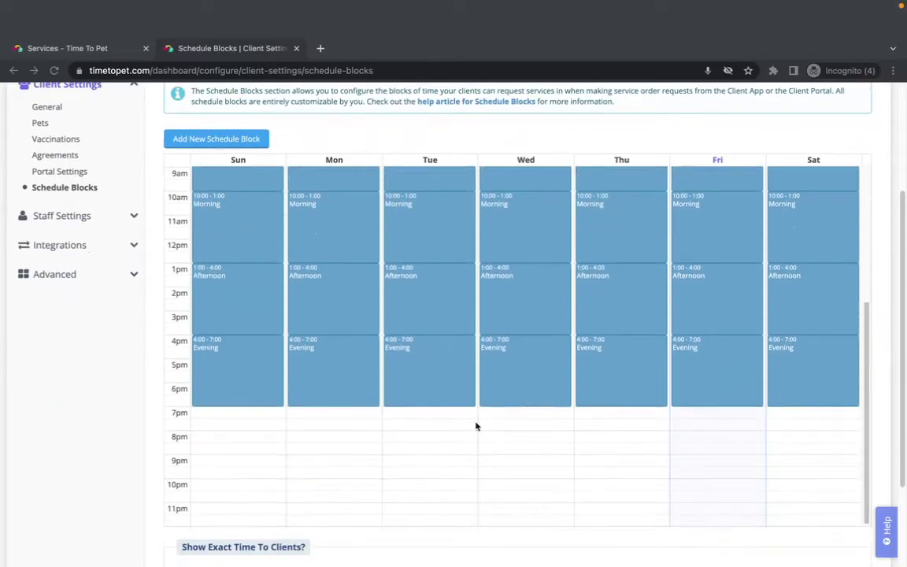
# Create a Monday block titled Overnight running from 9:00pm to 8:30am
pyautogui.click(336, 435)
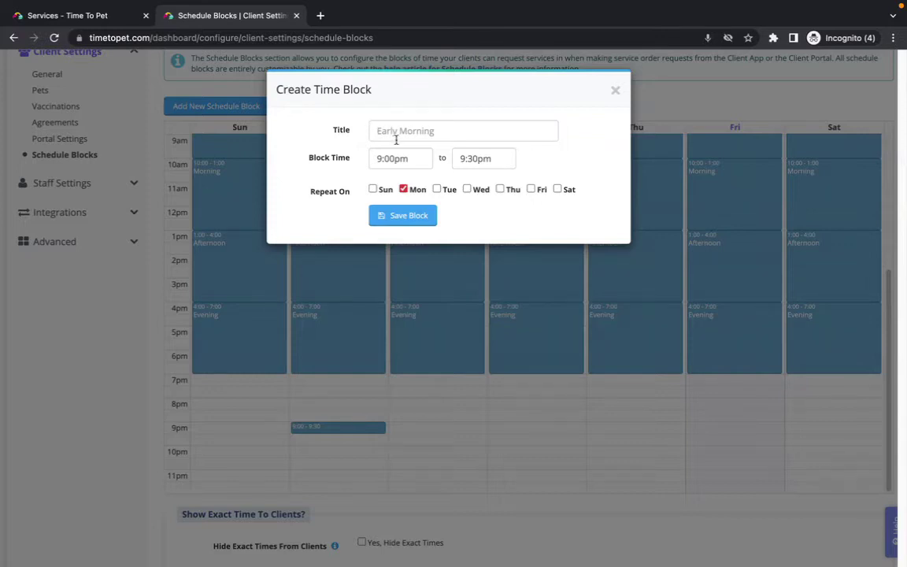
pyautogui.click(441, 130)
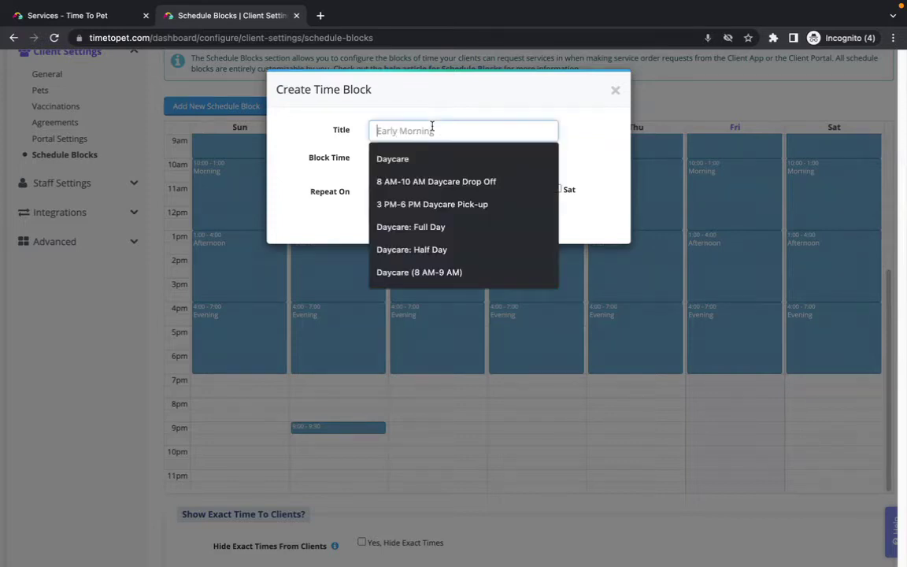
pyautogui.write('Overnight')
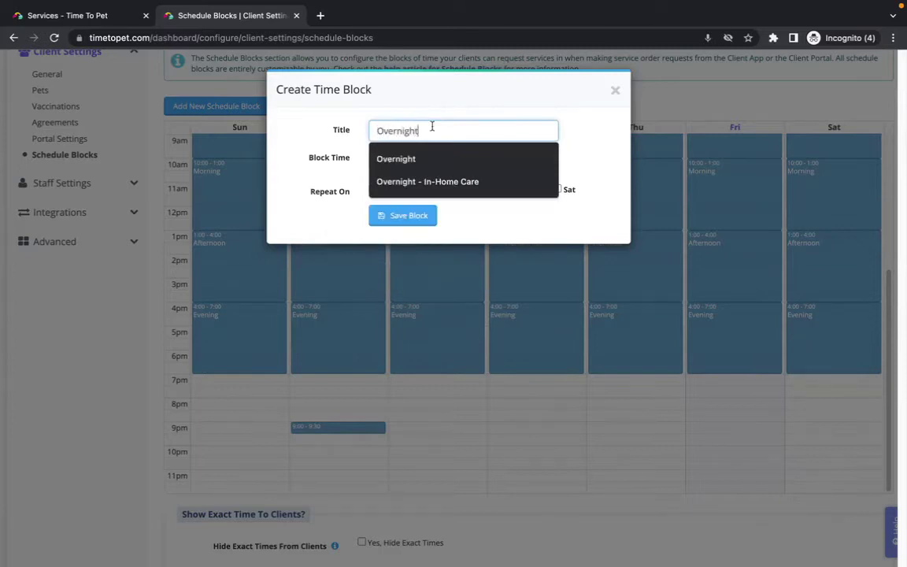
pyautogui.click(610, 142)
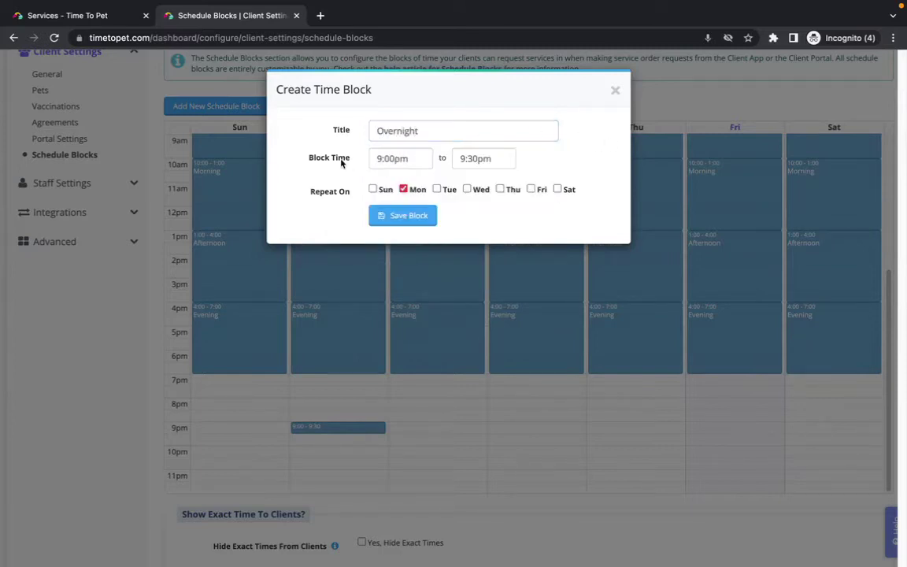
pyautogui.click(403, 158)
pyautogui.click(484, 158)
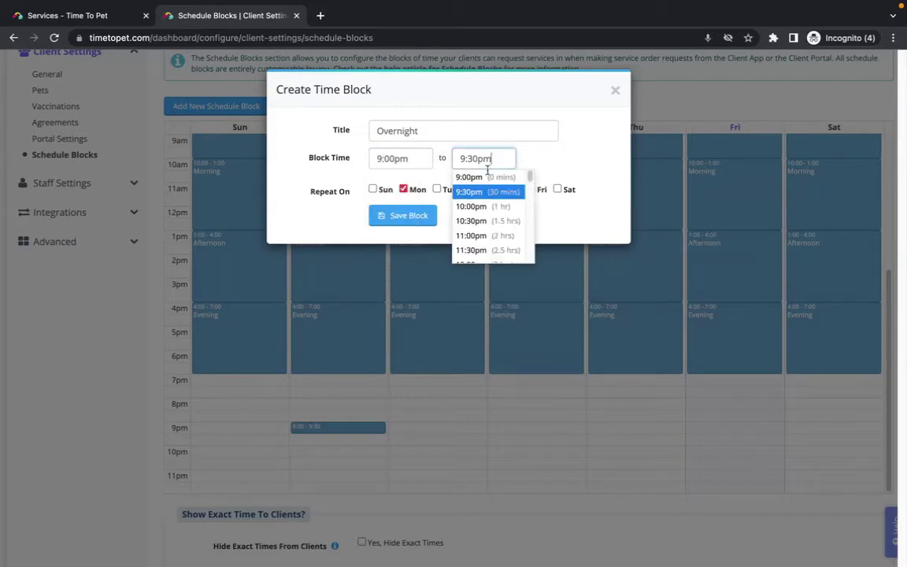
pyautogui.scroll(-8, 488, 220)
pyautogui.scroll(3, 487, 226)
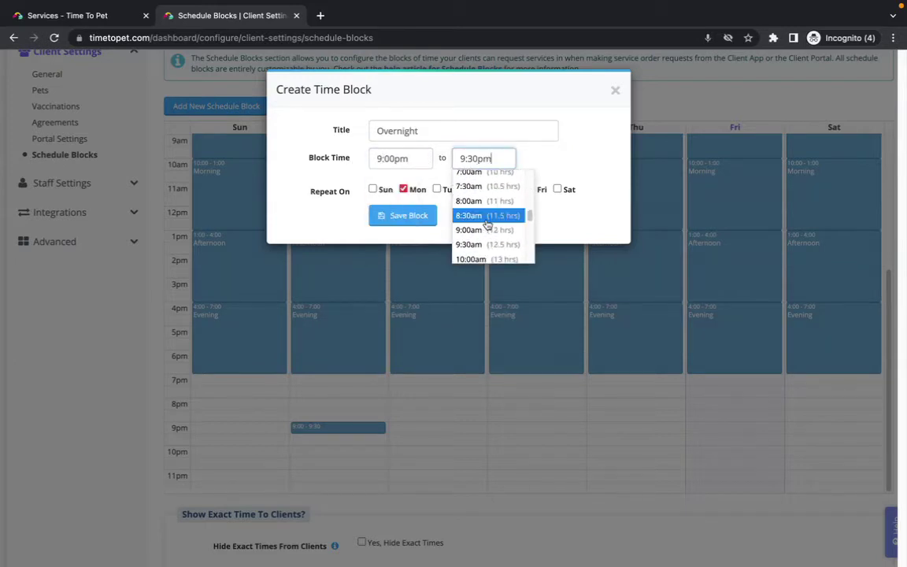
pyautogui.click(470, 211)
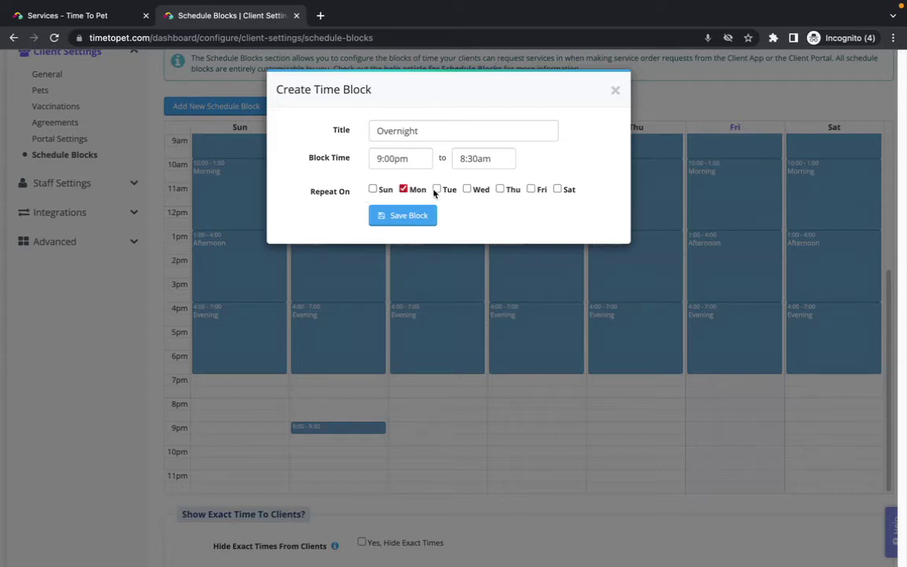
# Repeat the Overnight block on Sunday, Tuesday, Wednesday, Thursday, Friday and Saturday, then save it
pyautogui.click(373, 189)
pyautogui.click(437, 189)
pyautogui.click(467, 189)
pyautogui.click(500, 189)
pyautogui.click(532, 189)
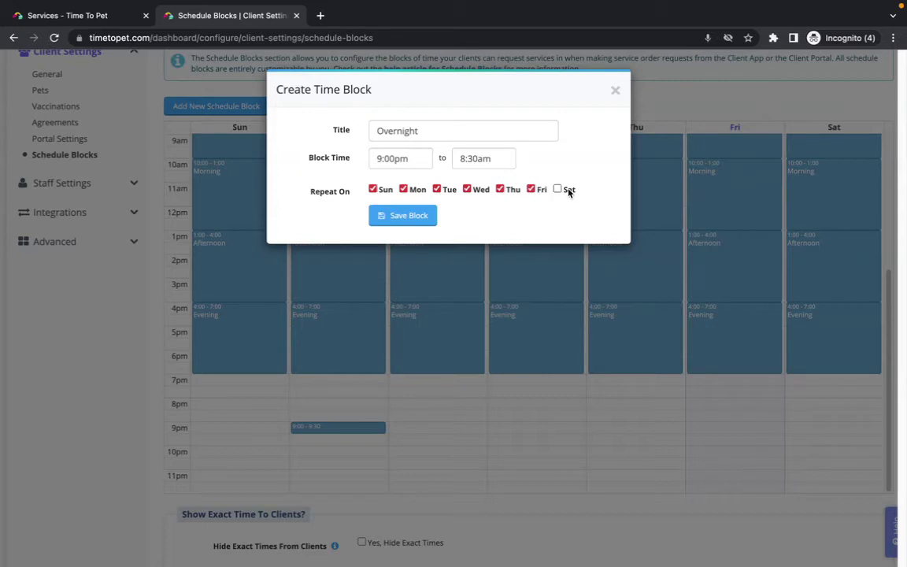
pyautogui.click(557, 189)
pyautogui.click(409, 218)
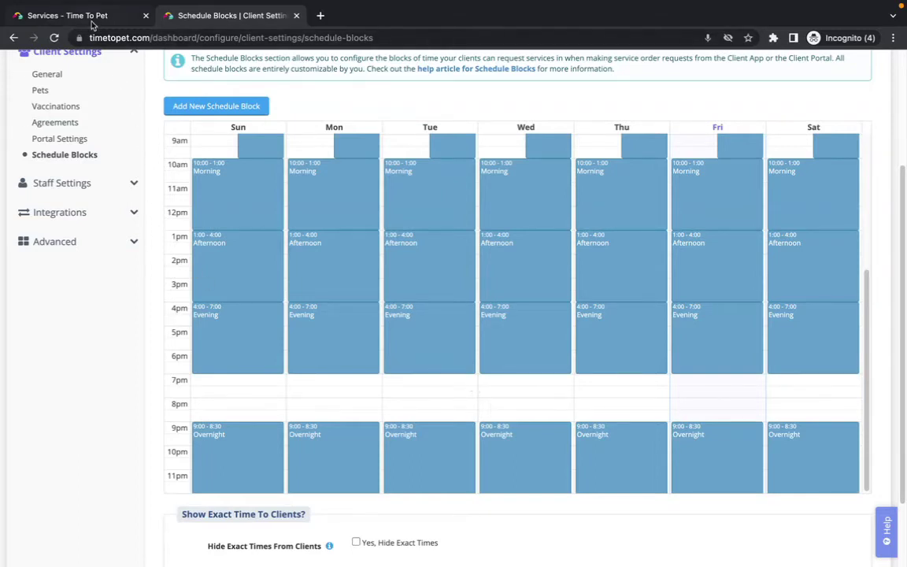
# Open the Overnight service for editing from the Services list
pyautogui.click(67, 15)
pyautogui.scroll(-1, 491, 295)
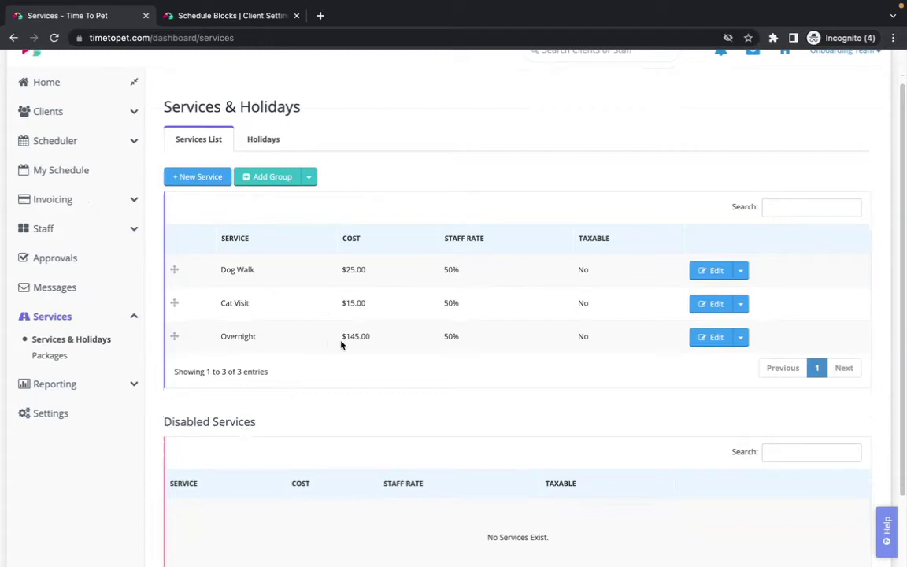
pyautogui.click(700, 340)
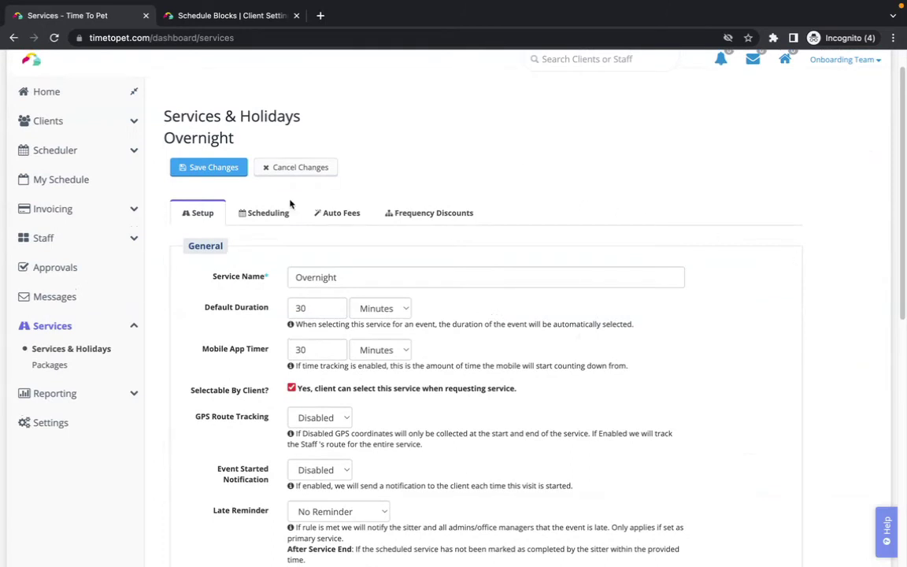
# Set the Overnight service's scheduling to Limited To Specific Blocks
pyautogui.click(256, 218)
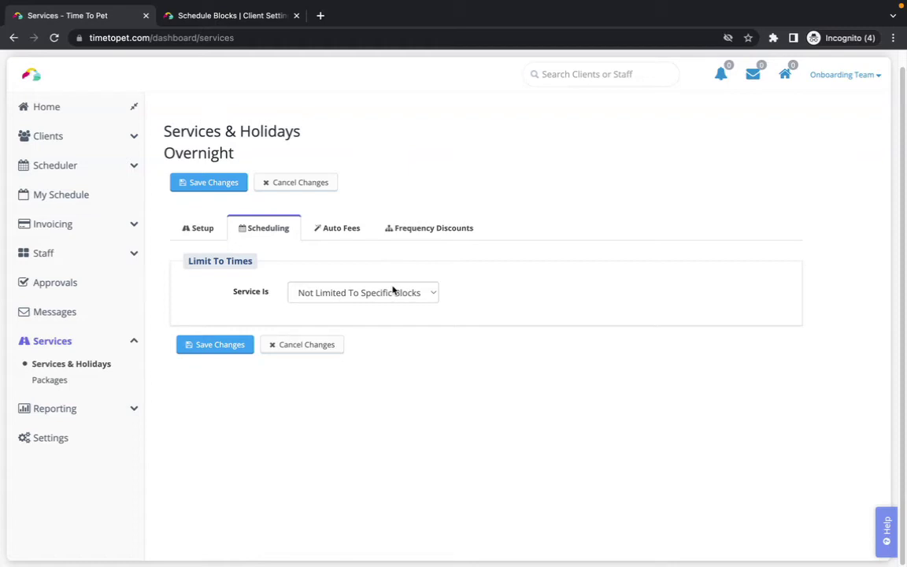
pyautogui.click(406, 296)
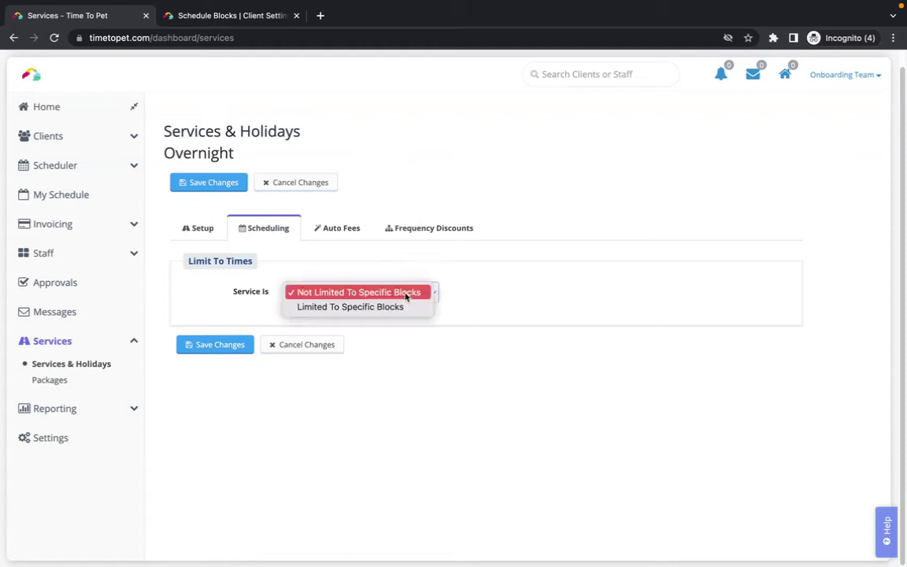
pyautogui.click(394, 309)
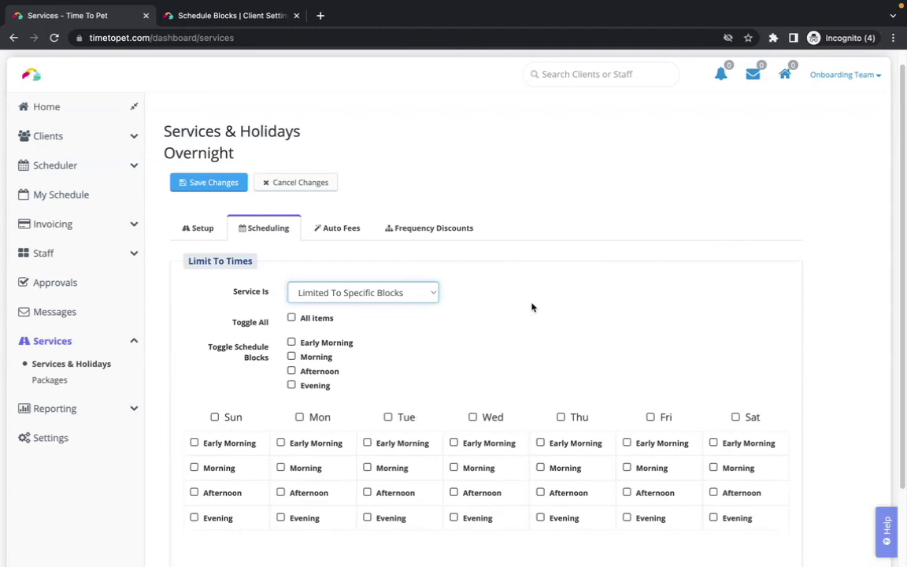
pyautogui.scroll(-1, 525, 313)
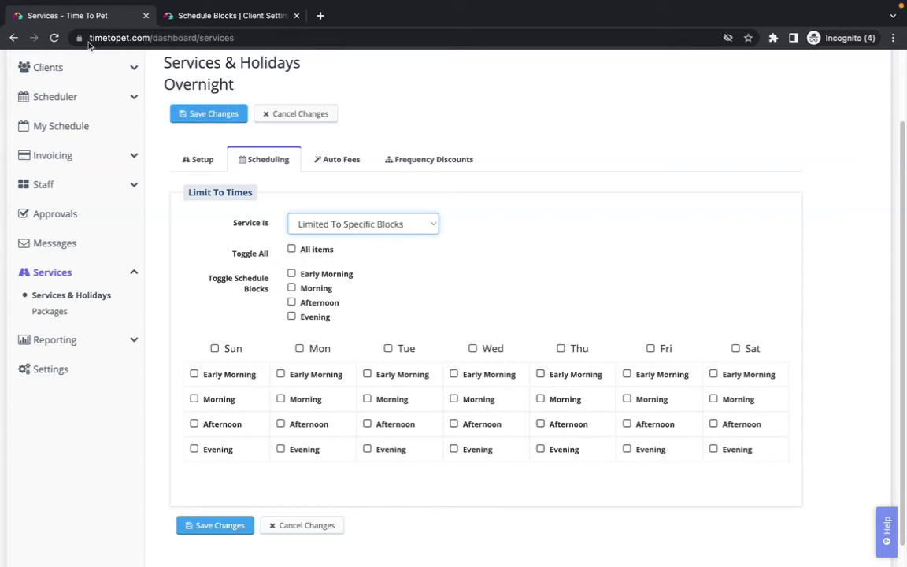
# Discard the edits, reopen Overnight, and reapply Limited To Specific Blocks to show the new block
pyautogui.click(53, 38)
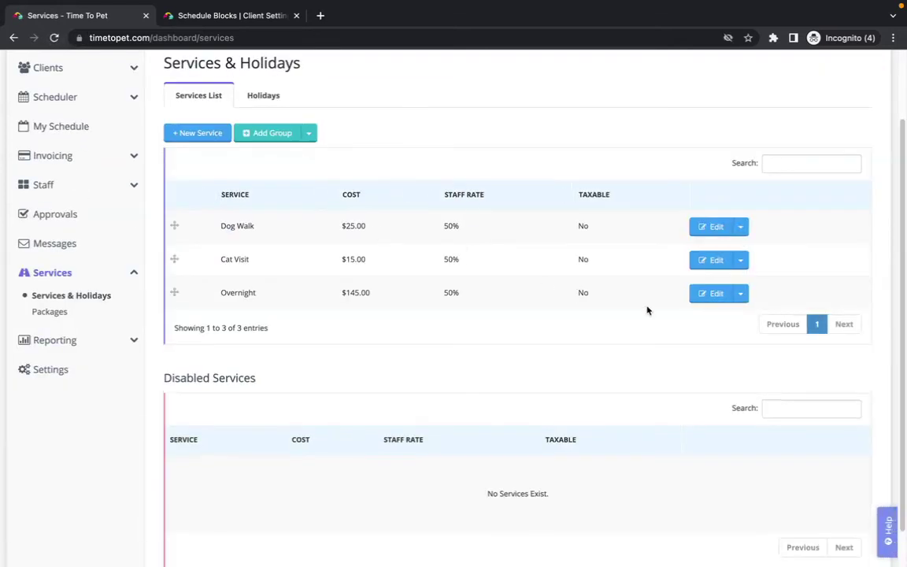
pyautogui.click(711, 292)
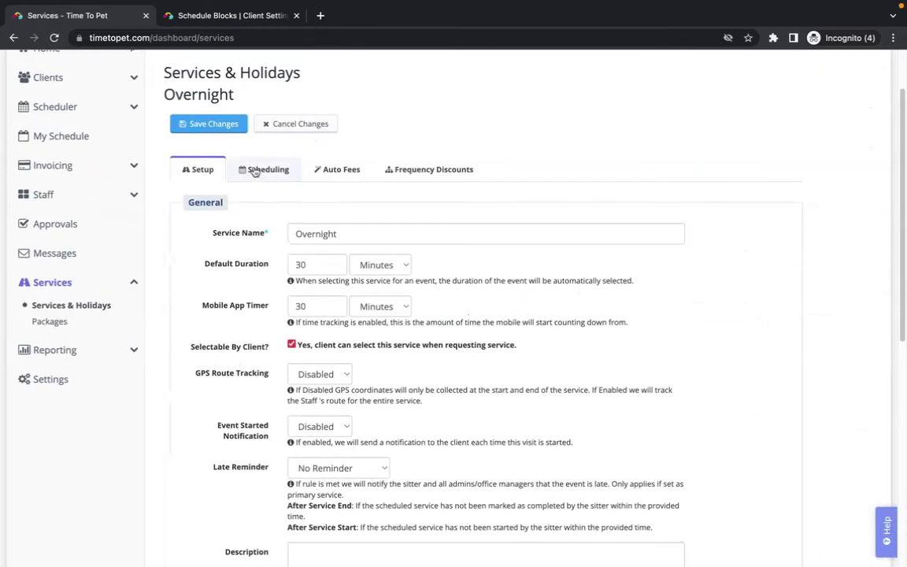
pyautogui.click(255, 171)
pyautogui.click(358, 292)
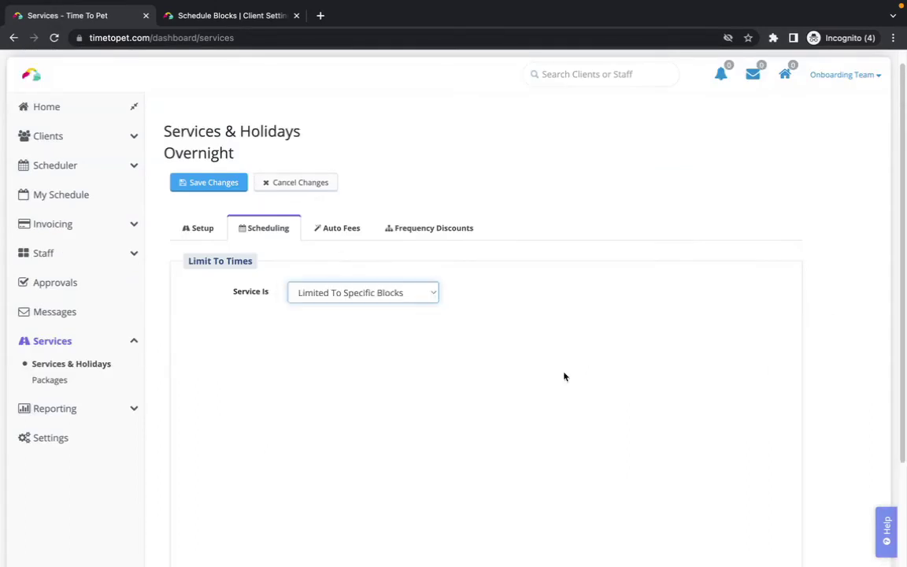
pyautogui.scroll(-3, 563, 376)
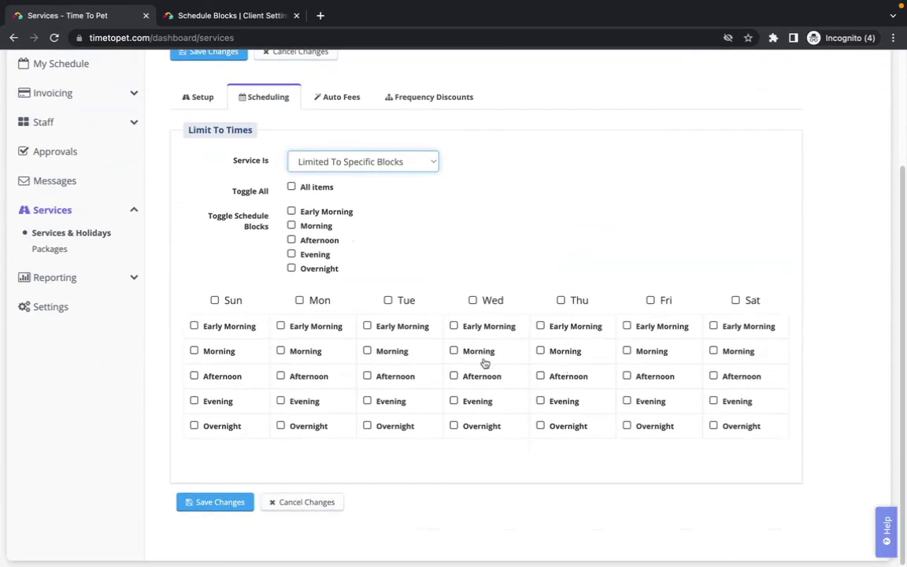
# Turn on the Overnight schedule block for every day and save the service
pyautogui.click(333, 271)
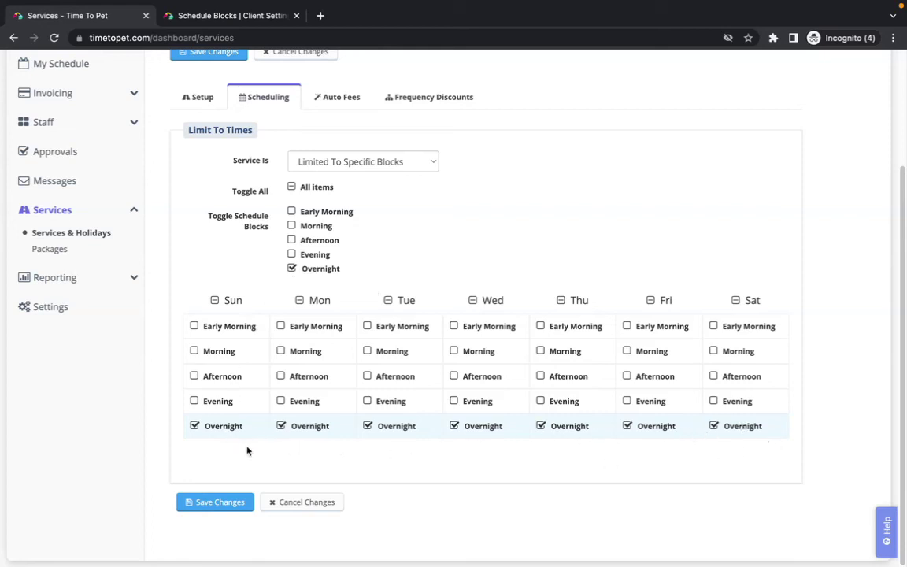
pyautogui.click(214, 502)
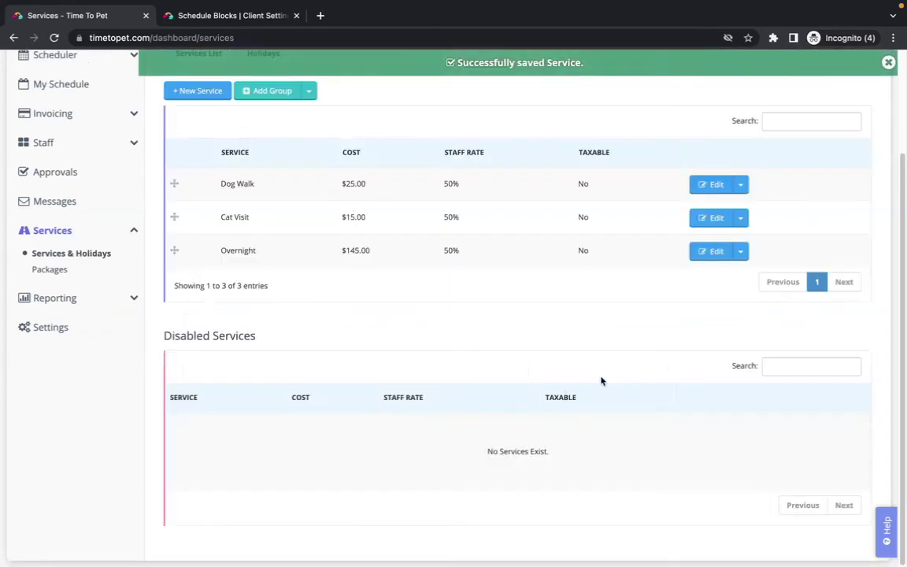